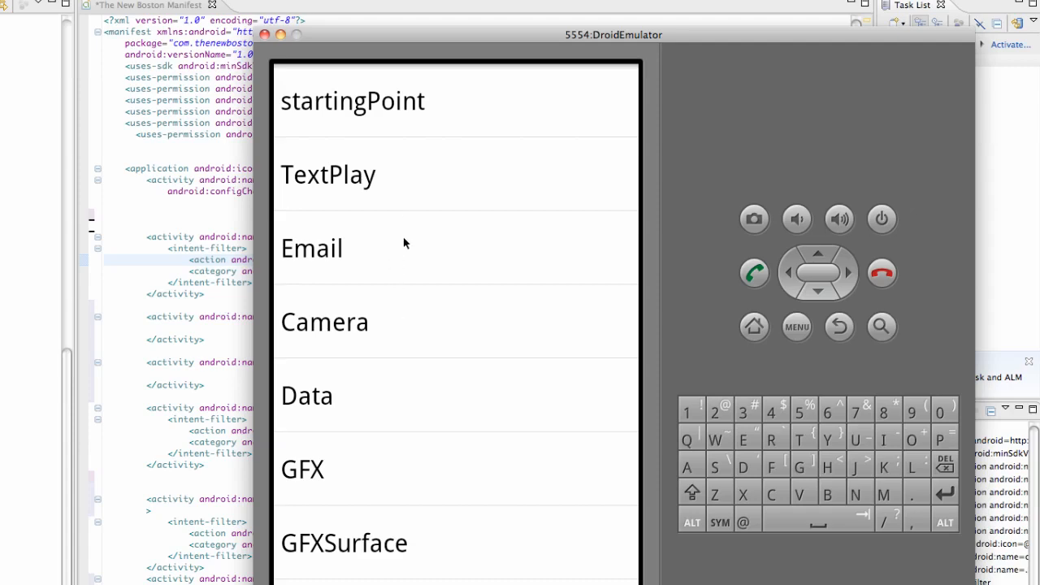
pyautogui.moveTo(406, 243); pyautogui.dragTo(406, 40)
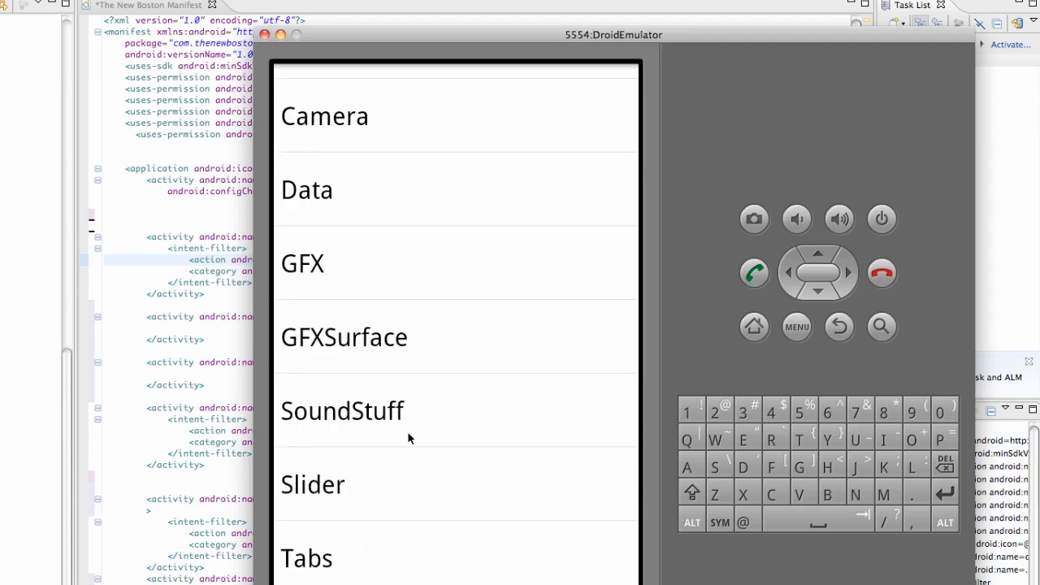
pyautogui.scroll(3, 411, 406)
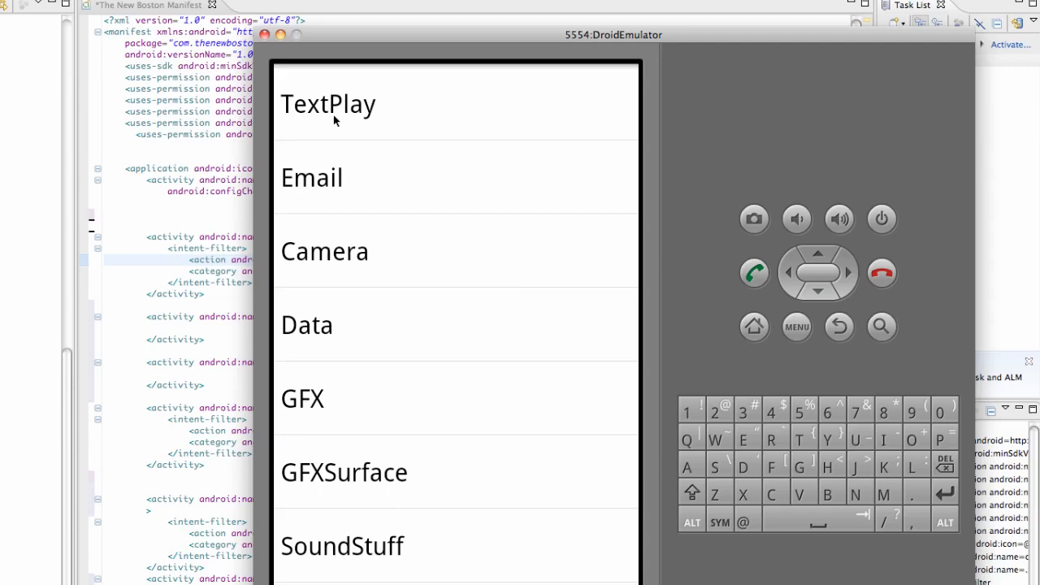
# In the emulator, show the app's About Us information from the options menu and dismiss it
pyautogui.click(839, 326)
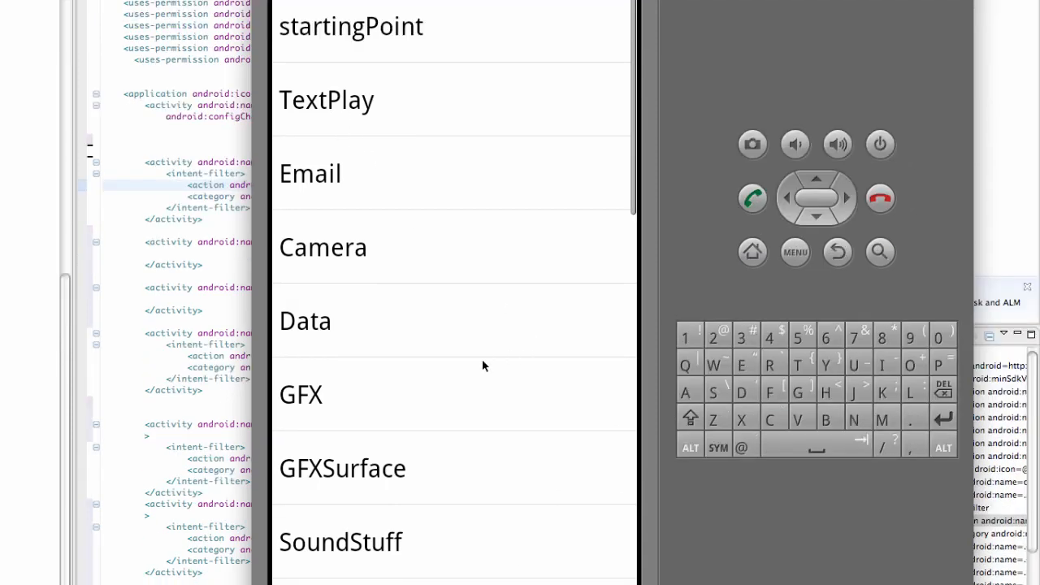
pyautogui.click(794, 252)
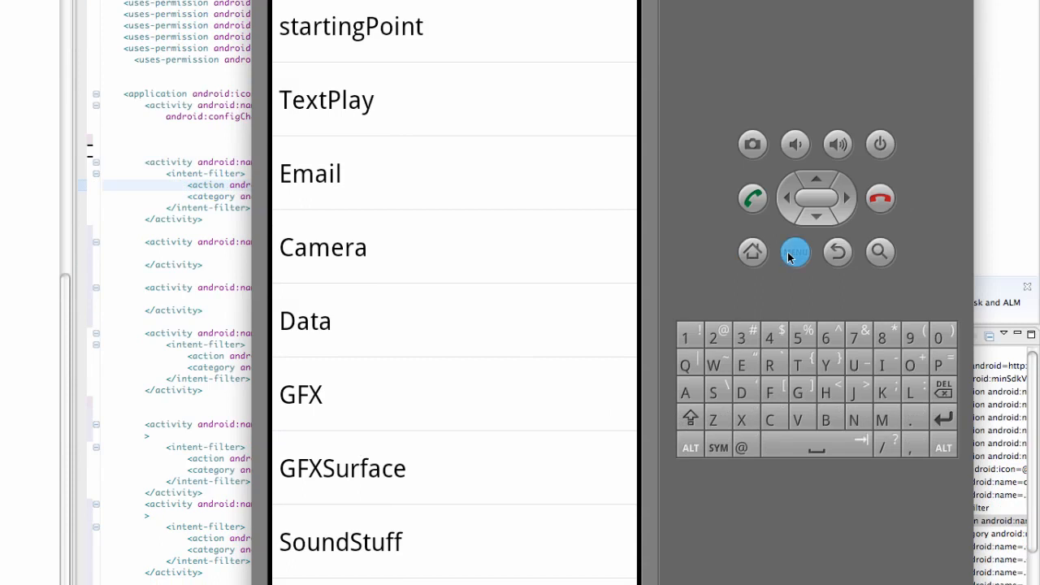
pyautogui.click(335, 561)
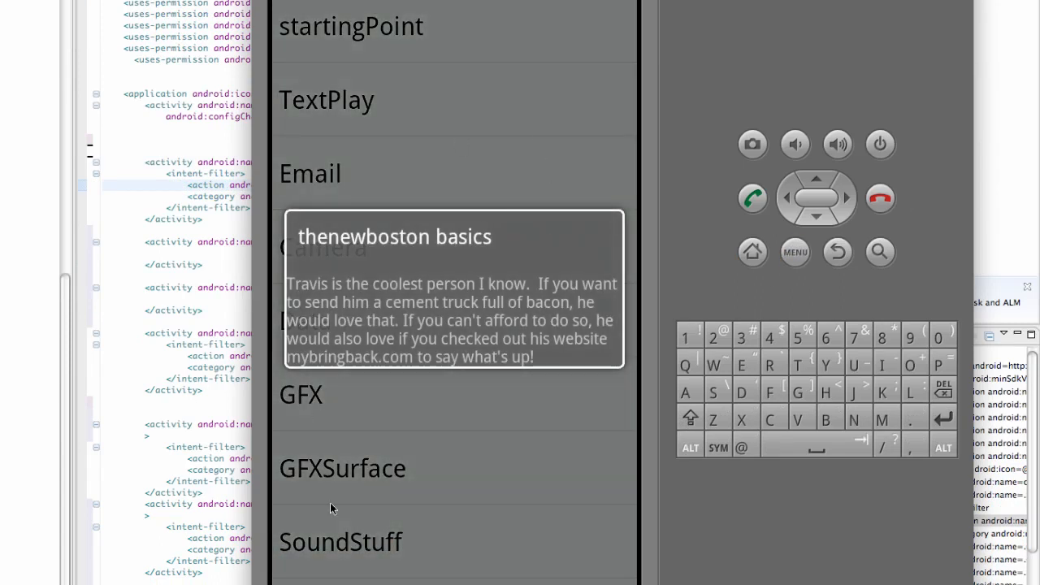
pyautogui.click(838, 252)
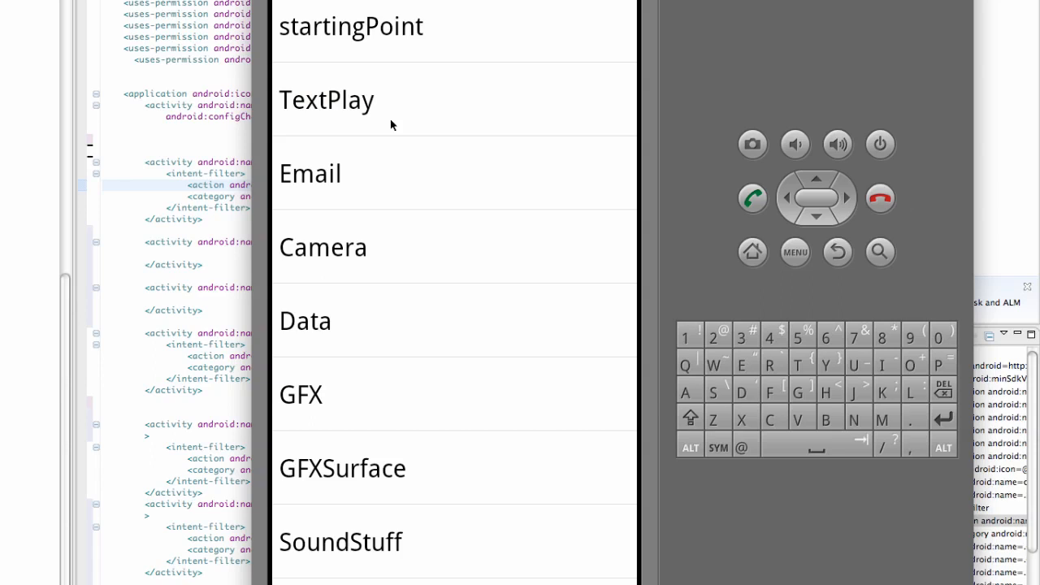
# Run the TextPlay activity, switch the command field out of password mode, and return to the activity list
pyautogui.click(394, 97)
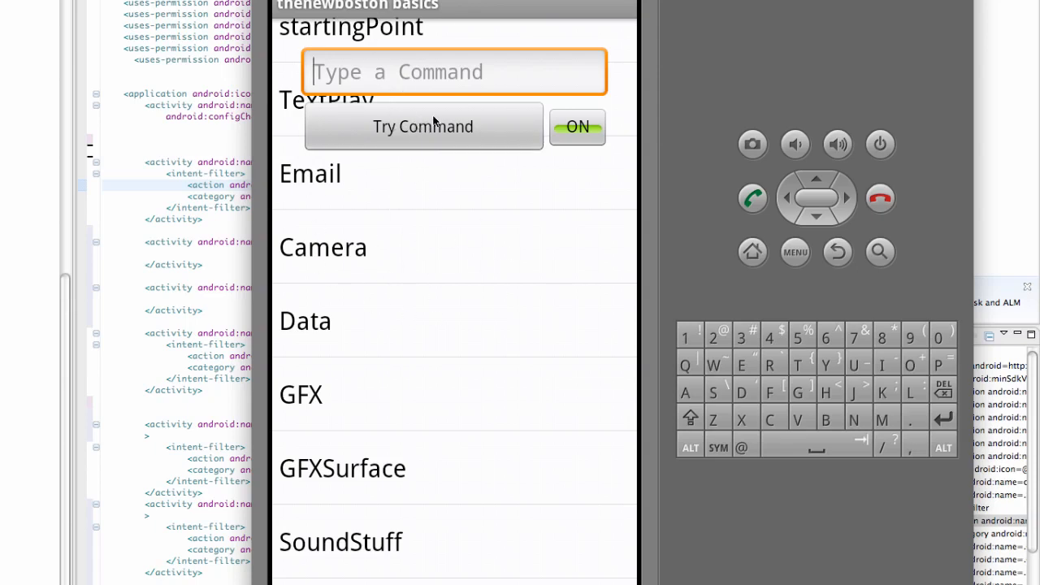
pyautogui.click(578, 126)
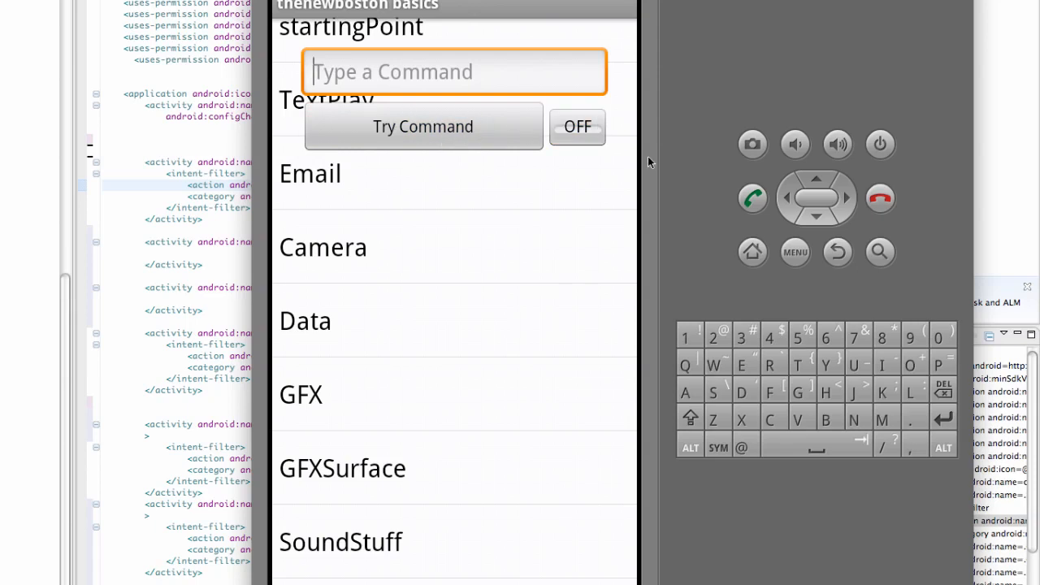
pyautogui.click(796, 251)
pyautogui.click(838, 252)
pyautogui.click(839, 253)
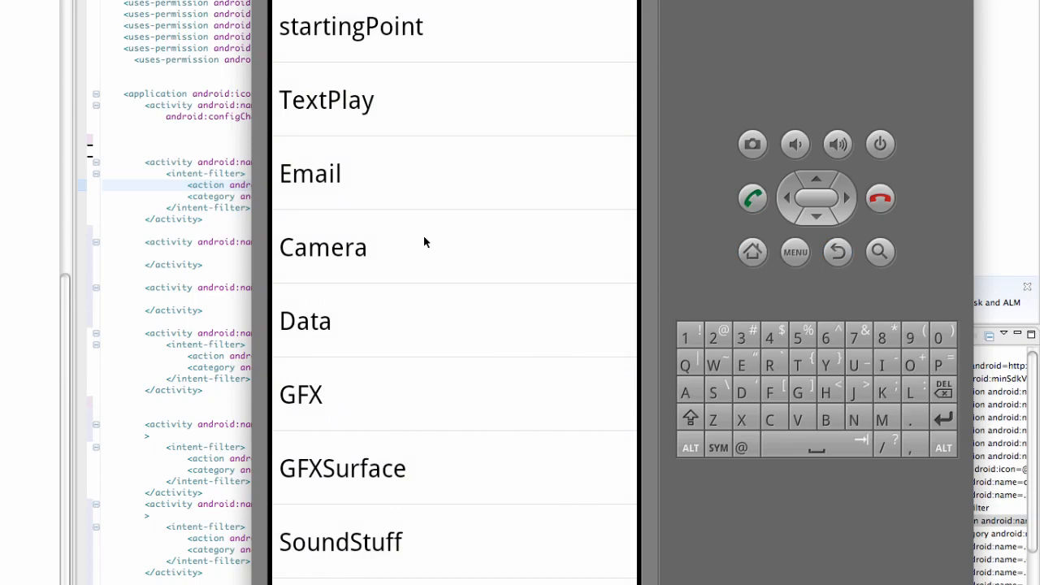
# Run SQLiteExample, view the stored database entries, back out, and return to the manifest in Eclipse
pyautogui.press('Down')
pyautogui.press('Down')
pyautogui.press('Down')
pyautogui.press('Down')
pyautogui.press('Down')
pyautogui.press('Down')
pyautogui.press('Down')
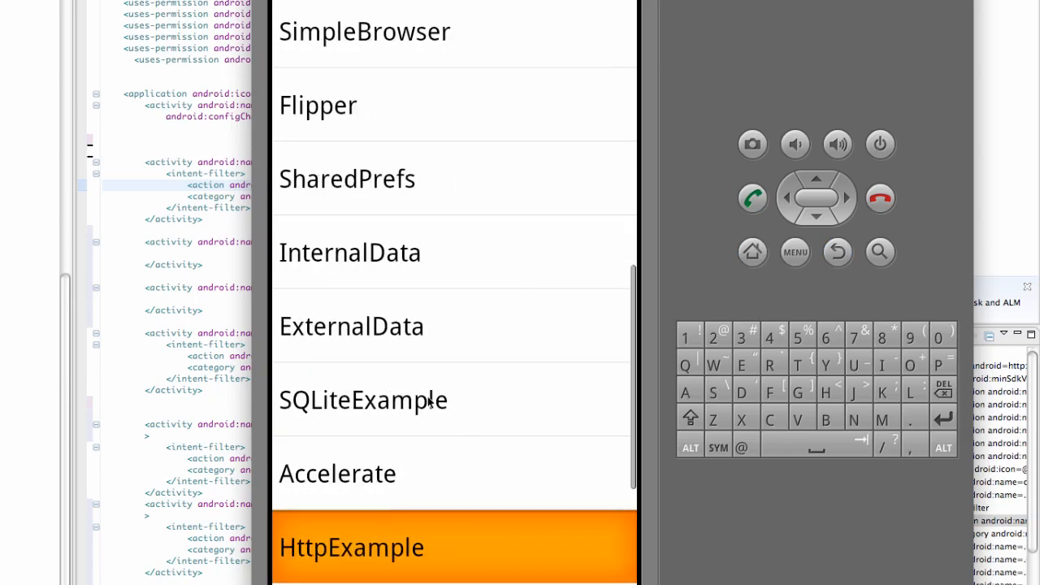
pyautogui.press('Down')
pyautogui.press('Down')
pyautogui.press('Down')
pyautogui.press('Up')
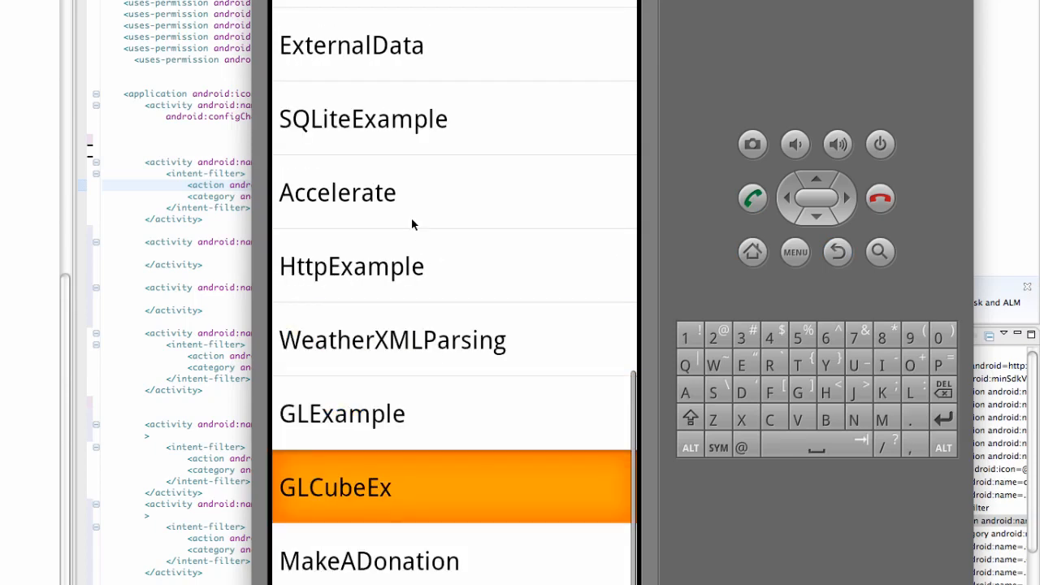
pyautogui.press('Down')
pyautogui.press('Return')
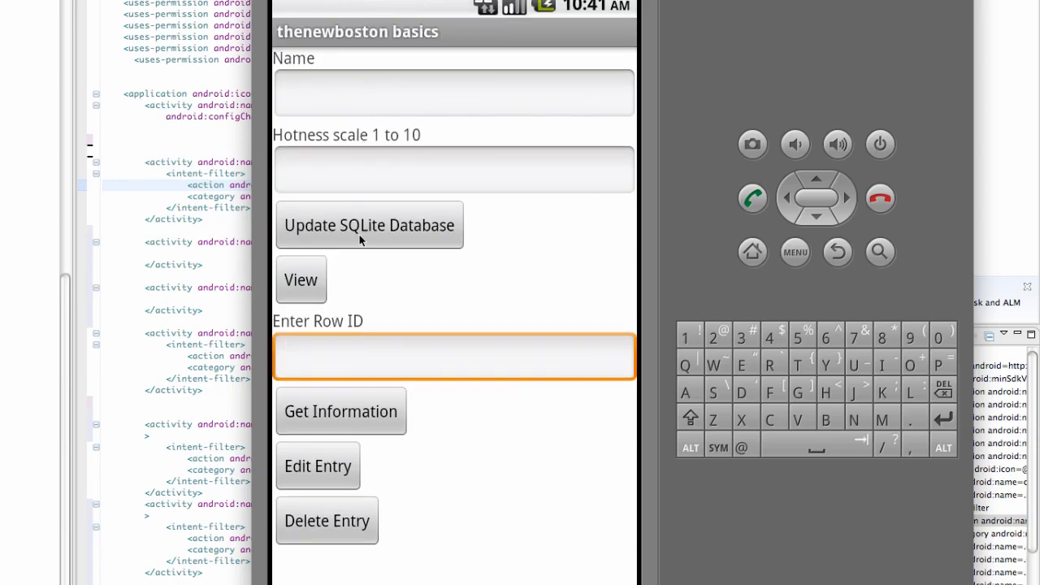
pyautogui.click(312, 284)
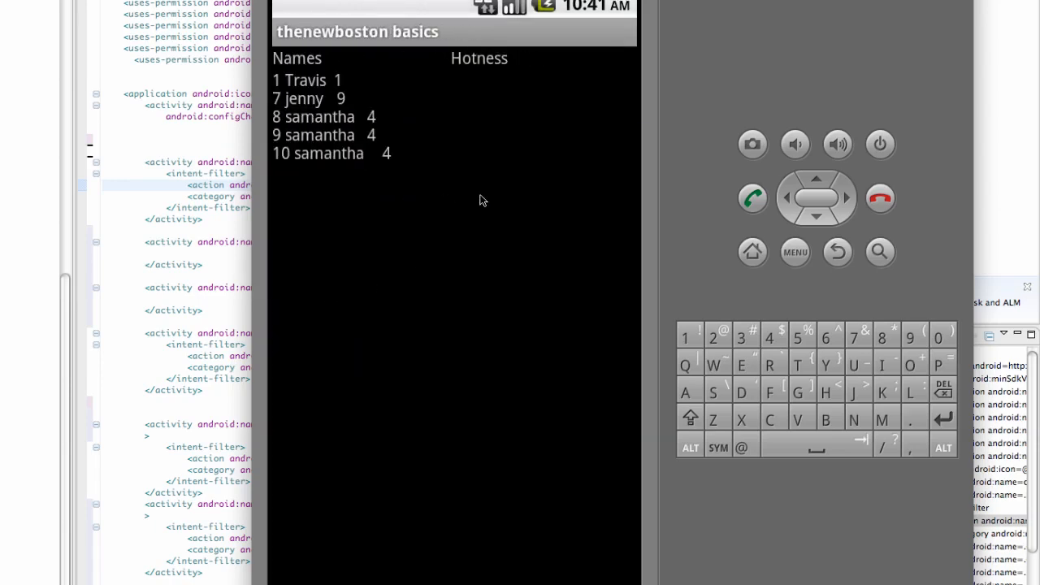
pyautogui.click(837, 251)
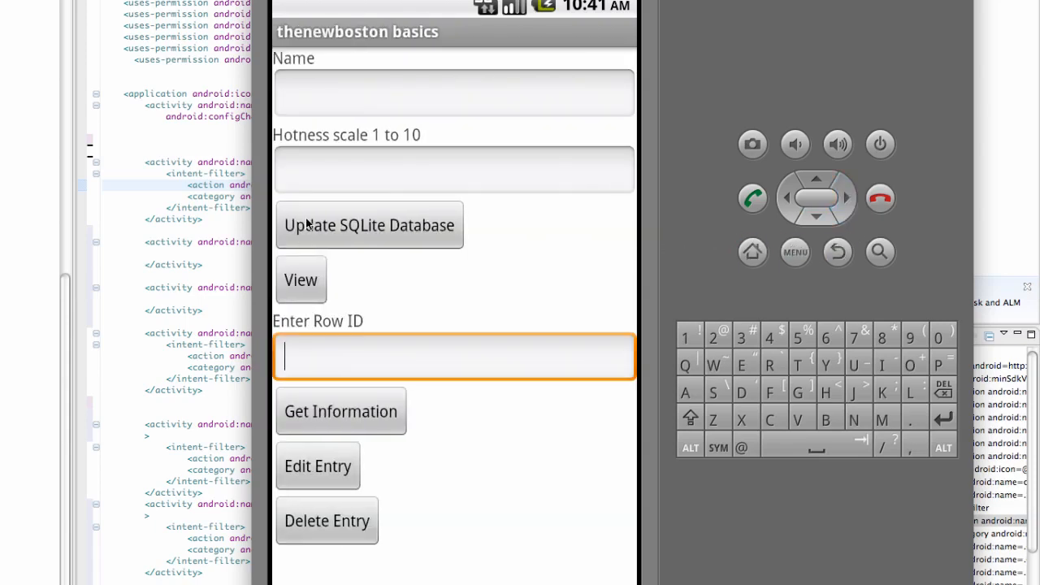
pyautogui.click(838, 253)
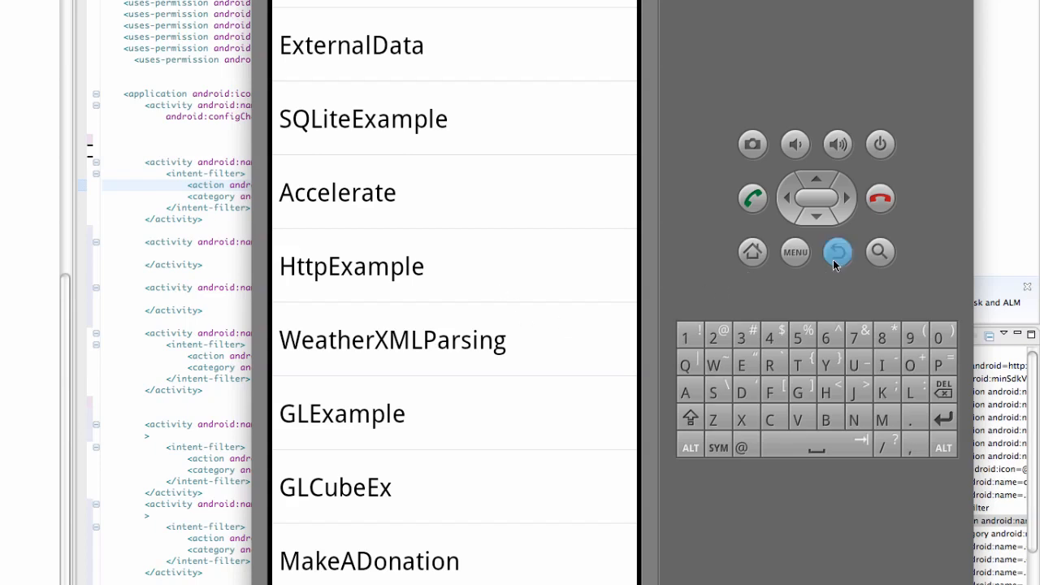
pyautogui.click(187, 217)
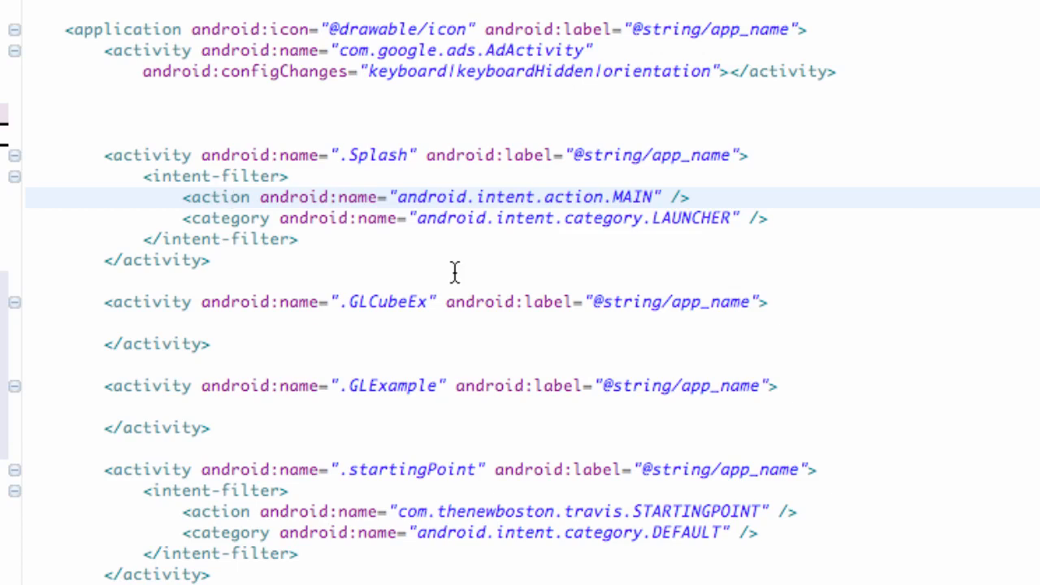
# Mark the application tag line and the word activity on the Splash line in the manifest
pyautogui.moveTo(84, 29); pyautogui.dragTo(174, 32)
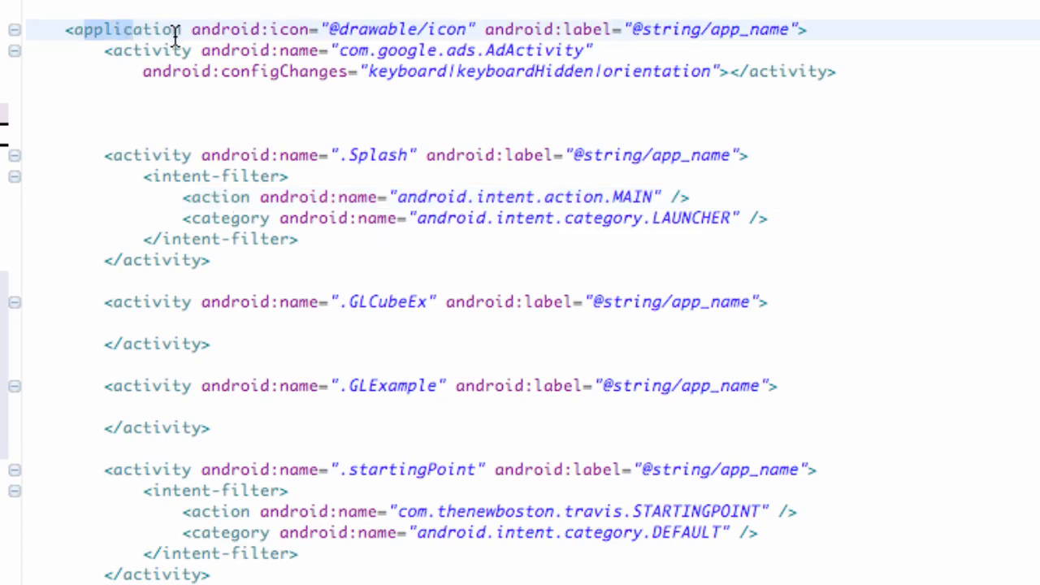
pyautogui.moveTo(122, 155); pyautogui.dragTo(200, 155)
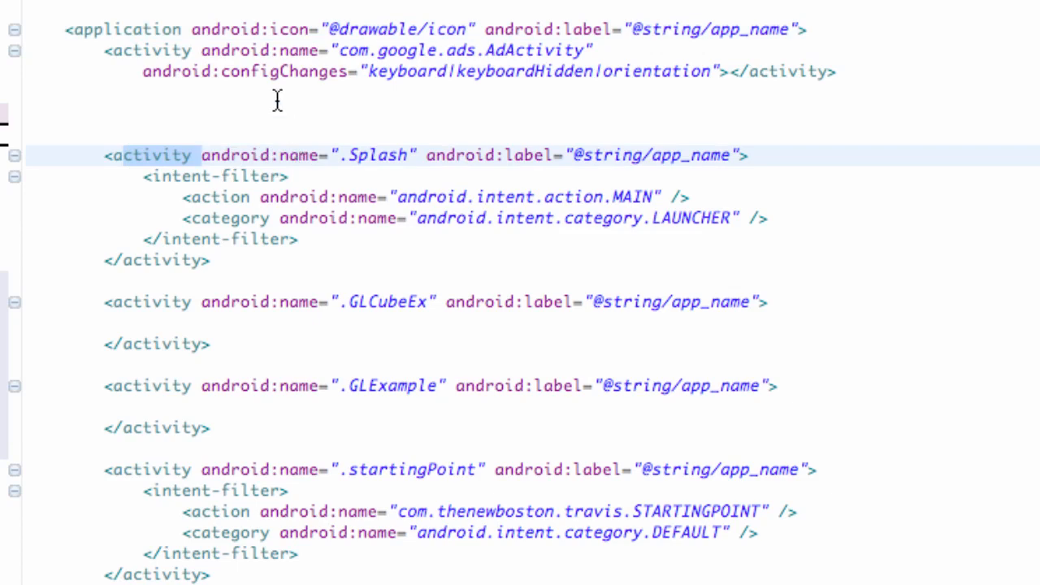
pyautogui.moveTo(75, 32); pyautogui.dragTo(238, 30)
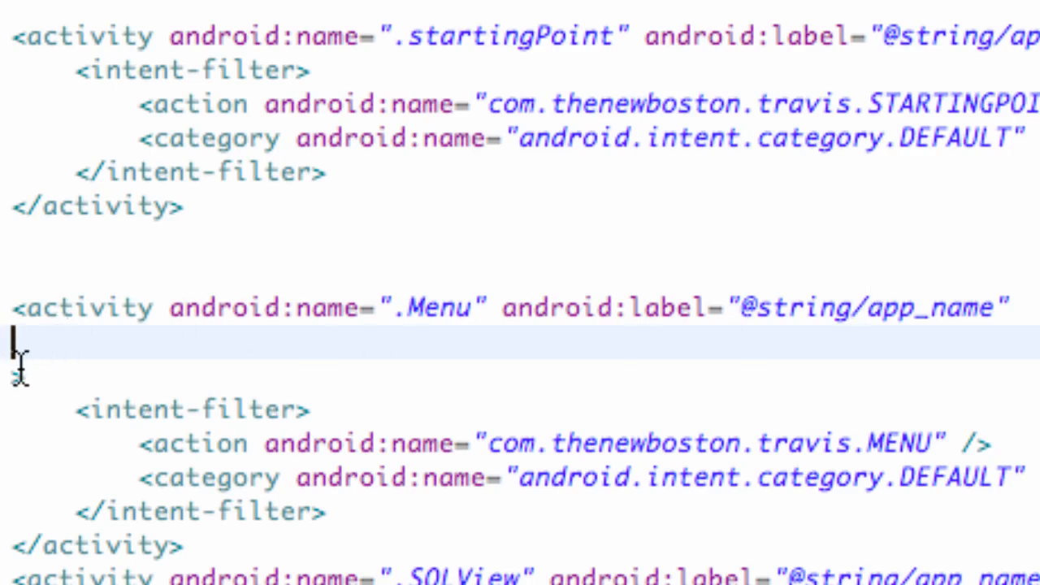
pyautogui.click(18, 377)
pyautogui.click(32, 346)
pyautogui.doubleClick(31, 308)
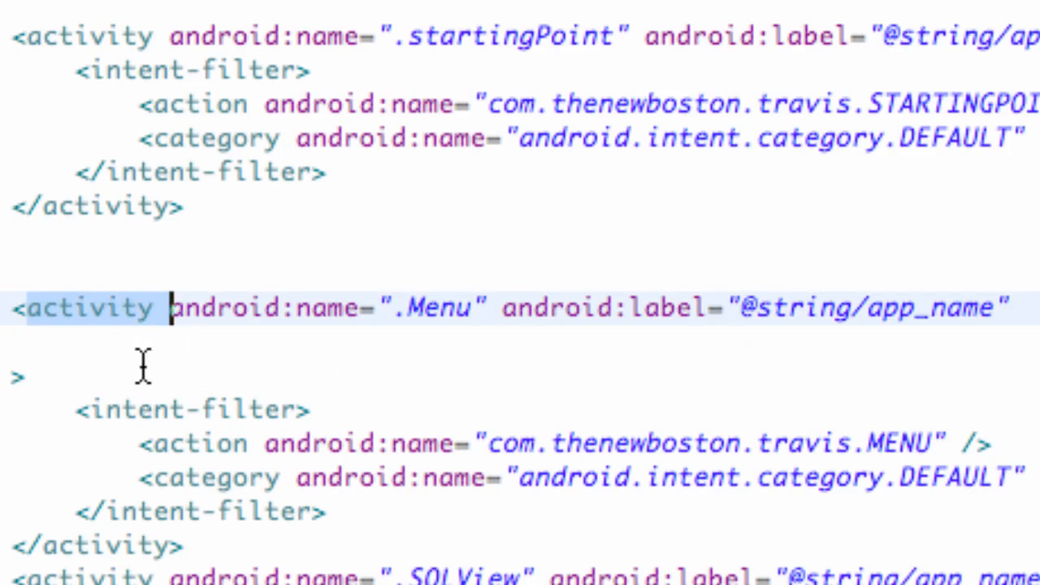
pyautogui.click(114, 353)
pyautogui.write('android')
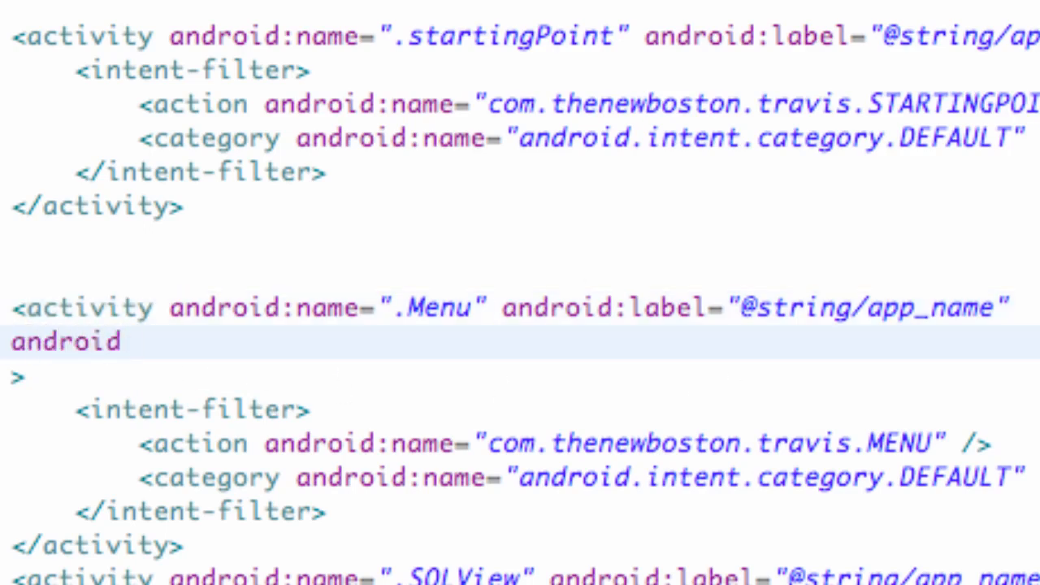
pyautogui.write(':theme="')
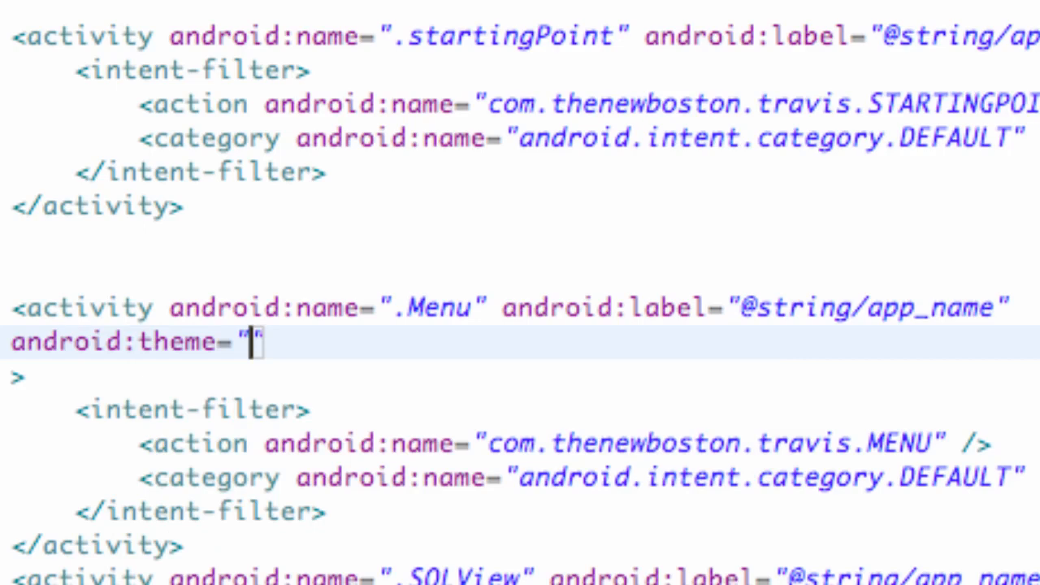
pyautogui.write('=')
pyautogui.press('BackSpace')
pyautogui.write('@')
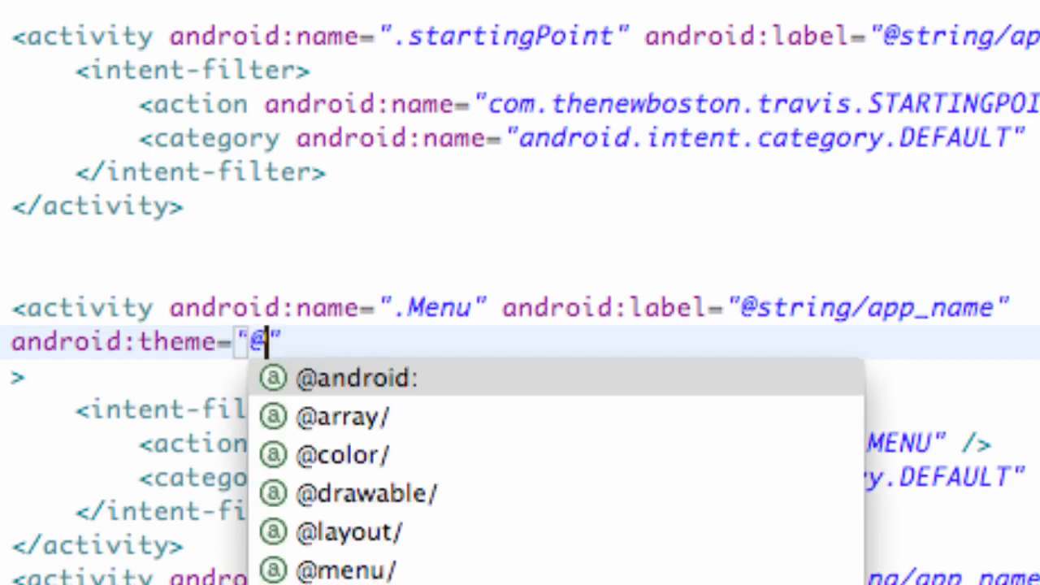
pyautogui.write('android')
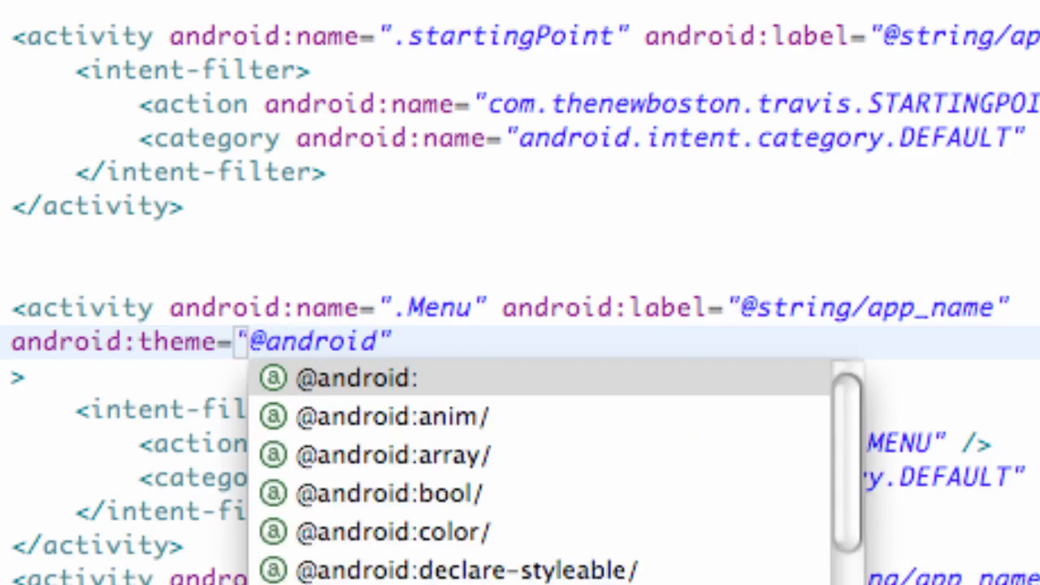
pyautogui.write(':st')
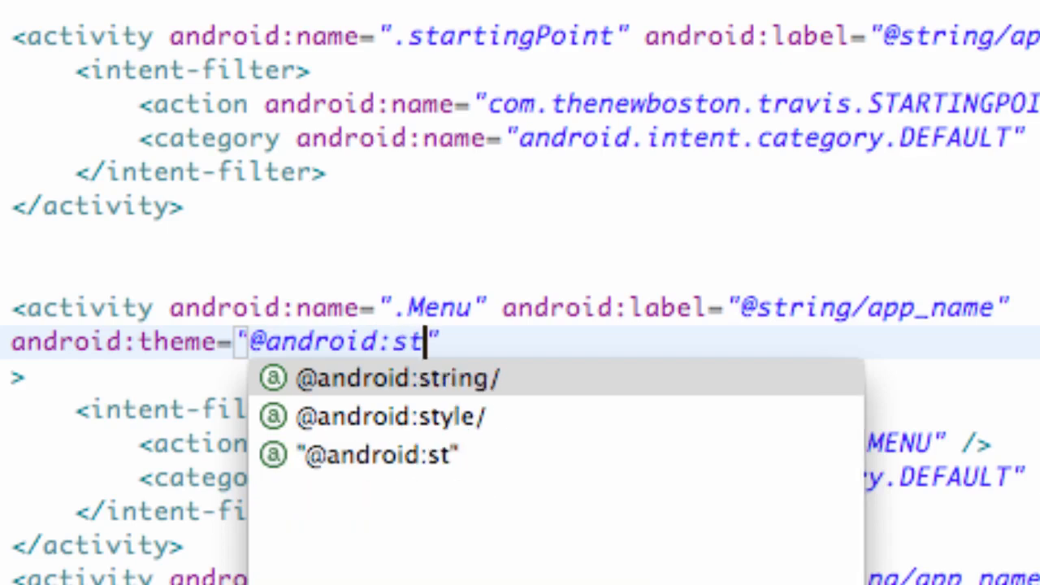
pyautogui.press('Down')
pyautogui.press('Return')
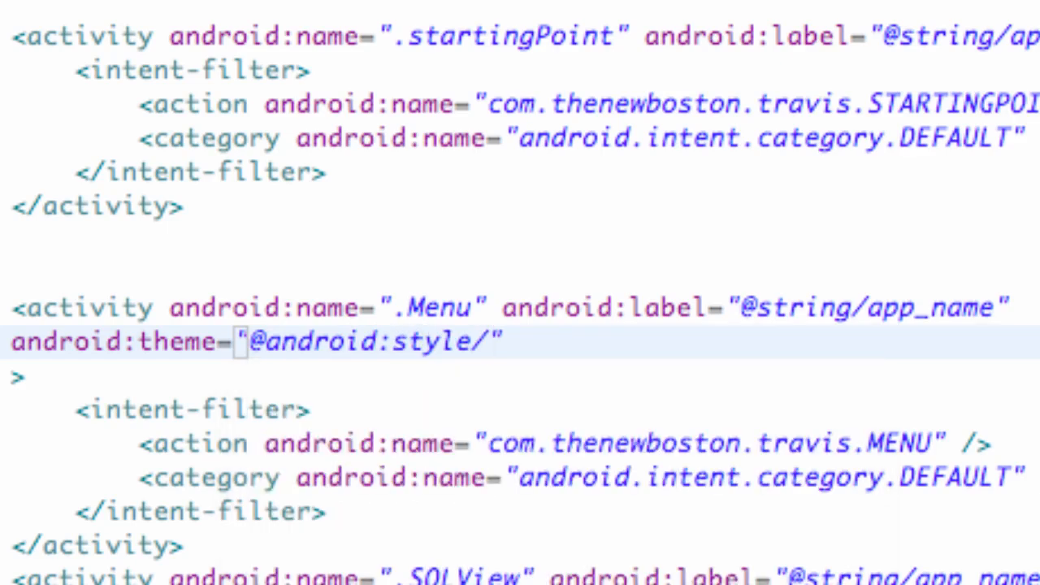
pyautogui.write('The')
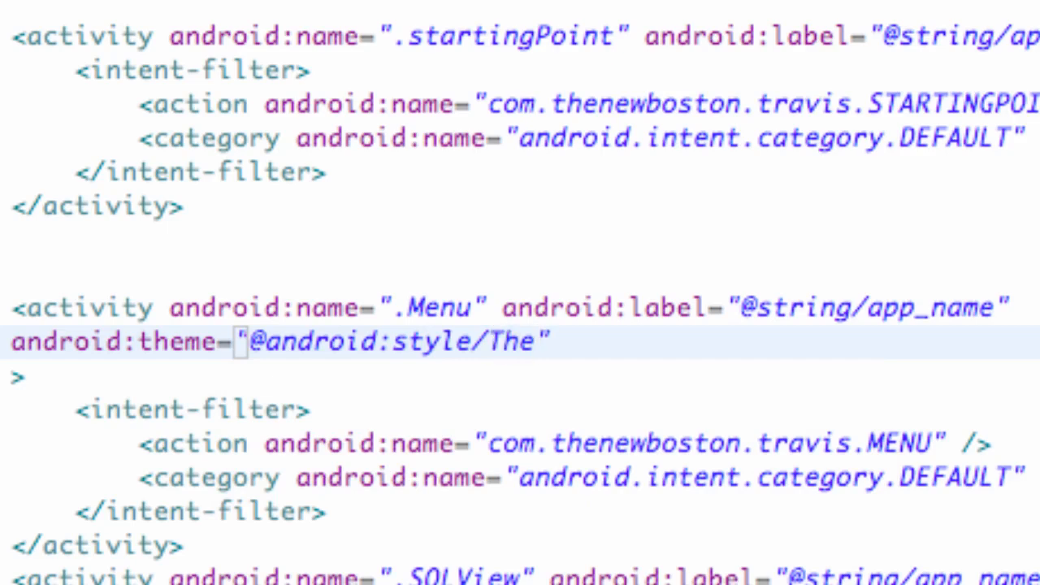
pyautogui.write('me.Li')
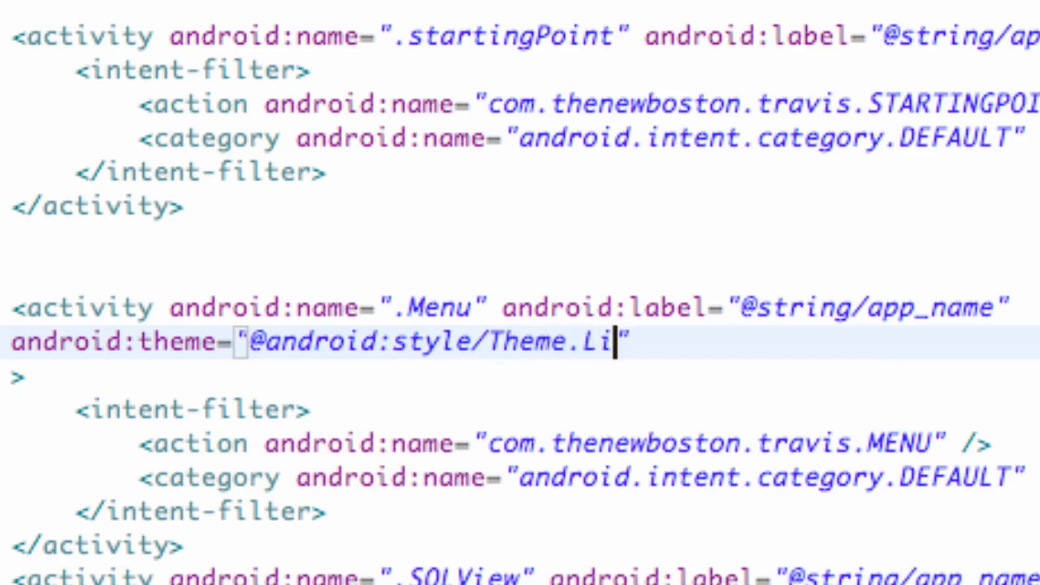
pyautogui.write('ght')
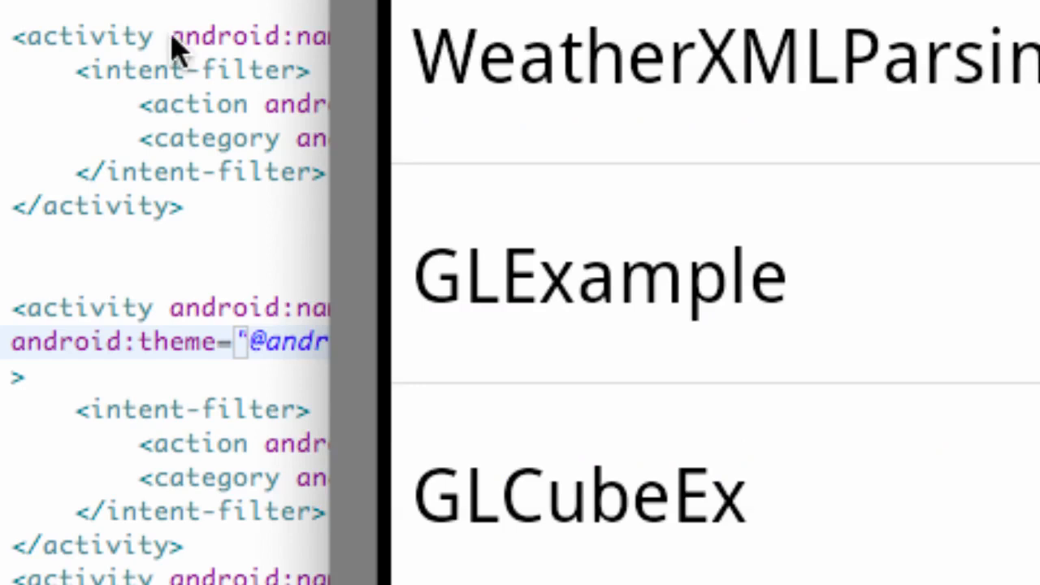
pyautogui.moveTo(723, 342); pyautogui.dragTo(20, 341)
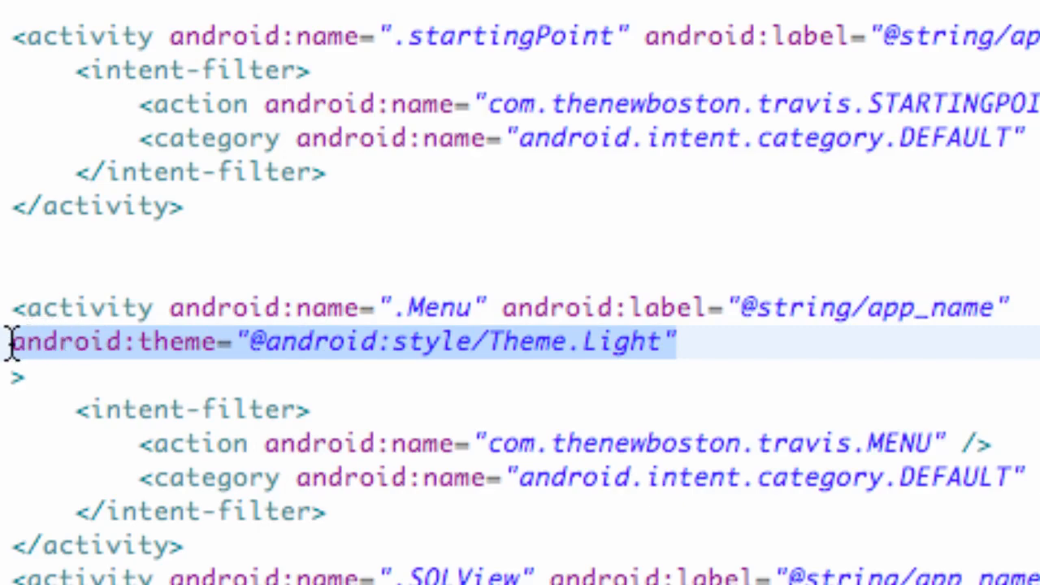
pyautogui.scroll(3, 32, 366)
pyautogui.scroll(6, 529, 487)
pyautogui.scroll(1, 529, 487)
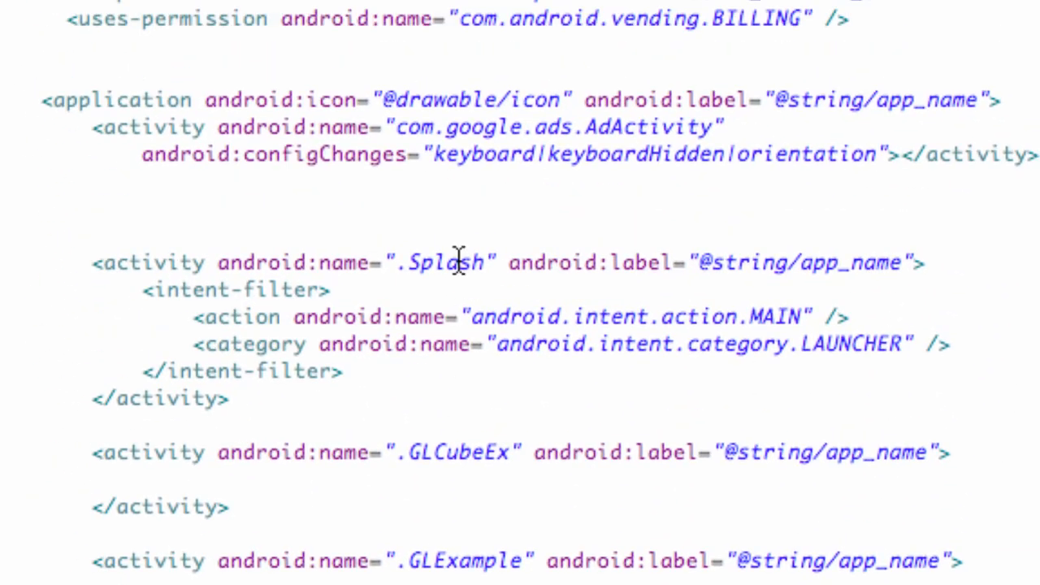
pyautogui.click(189, 99)
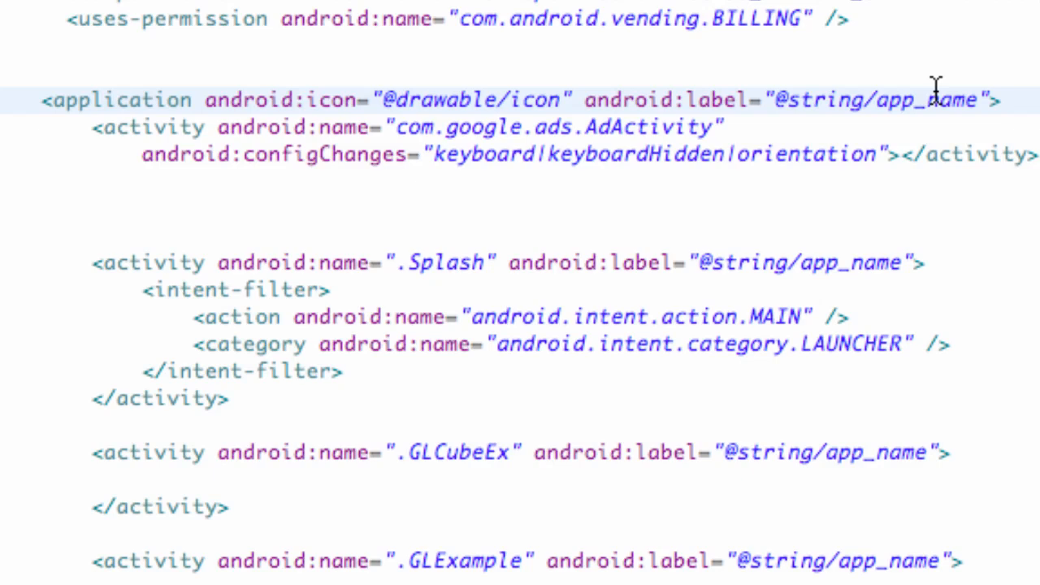
pyautogui.click(993, 98)
pyautogui.press('Left')
pyautogui.press('Return')
pyautogui.press('Return')
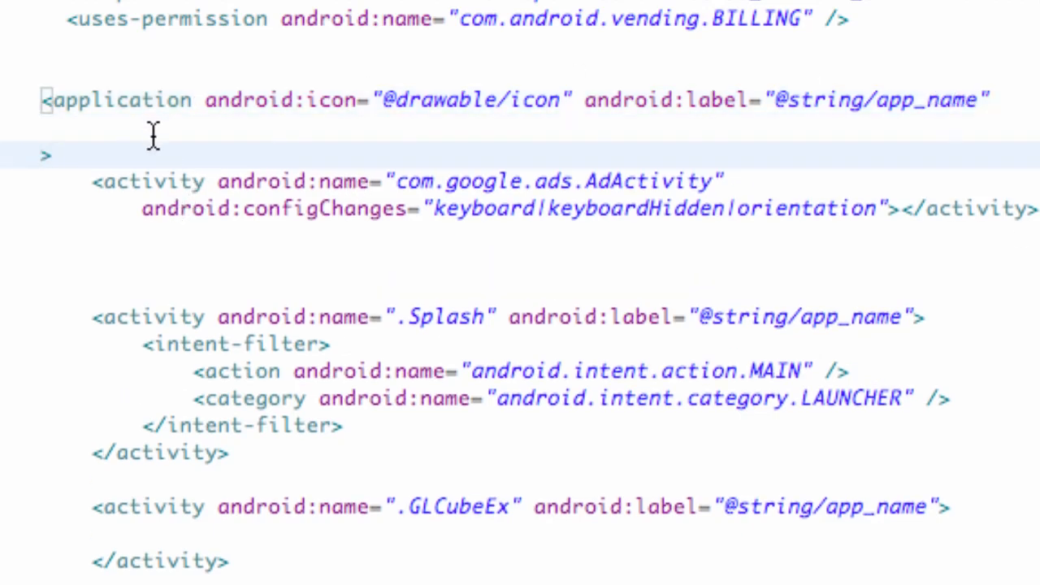
pyautogui.press('Up')
pyautogui.write('android:theme="@android:style/Theme.Translucent"')
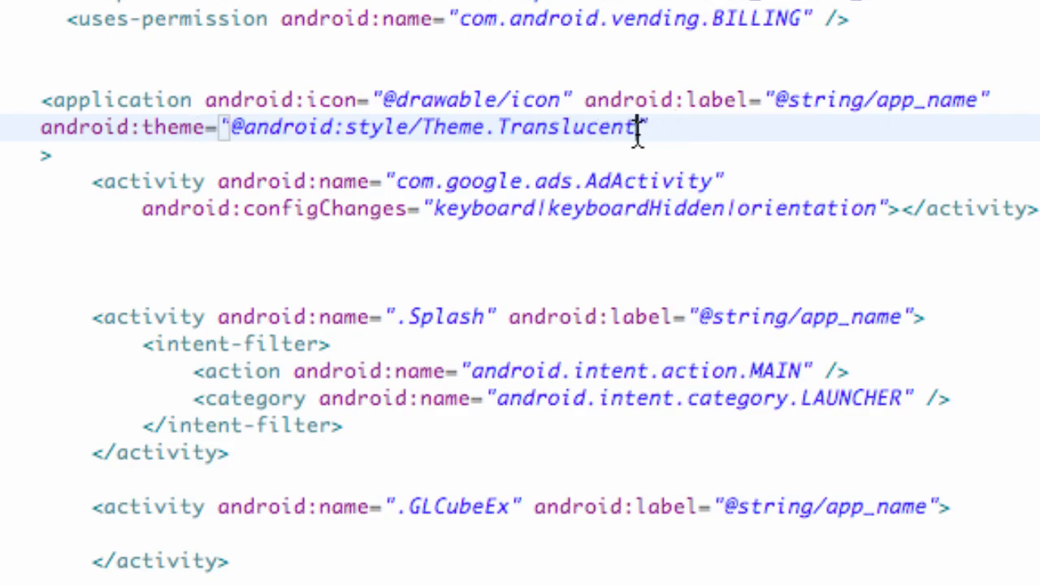
pyautogui.moveTo(638, 128); pyautogui.dragTo(501, 132)
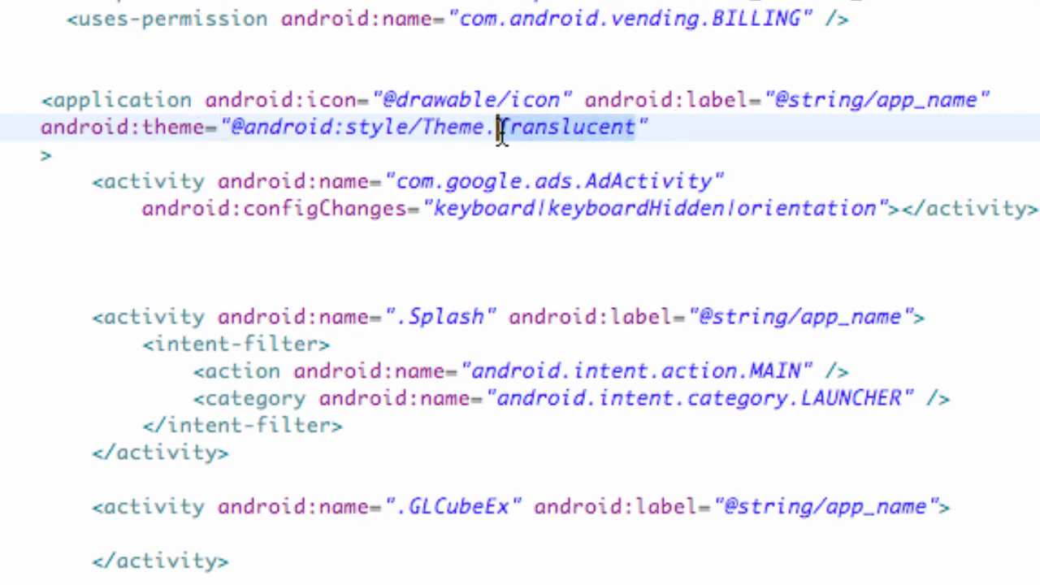
pyautogui.write('Light')
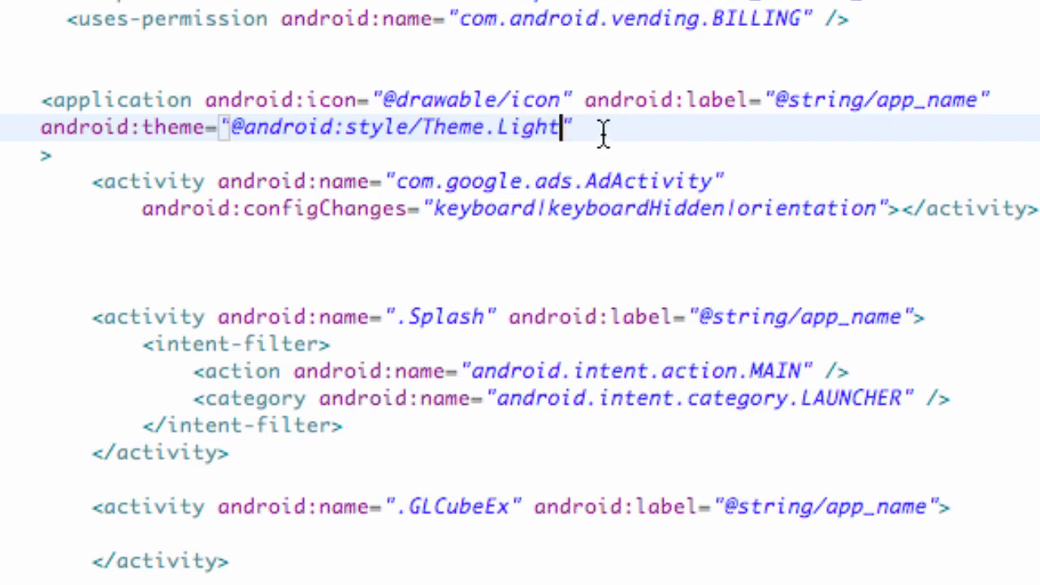
pyautogui.moveTo(577, 128); pyautogui.dragTo(12, 130)
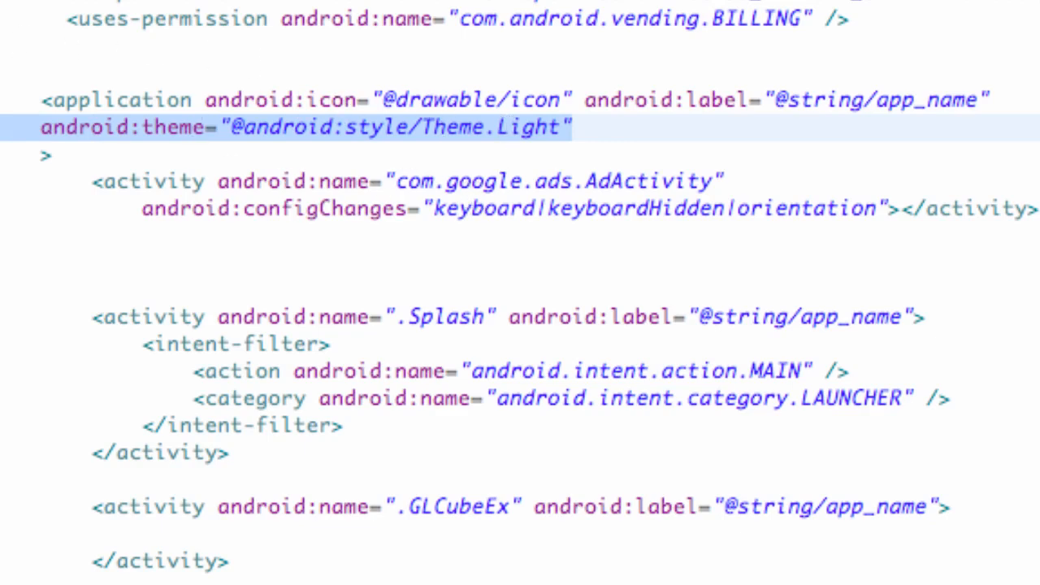
pyautogui.press('Delete')
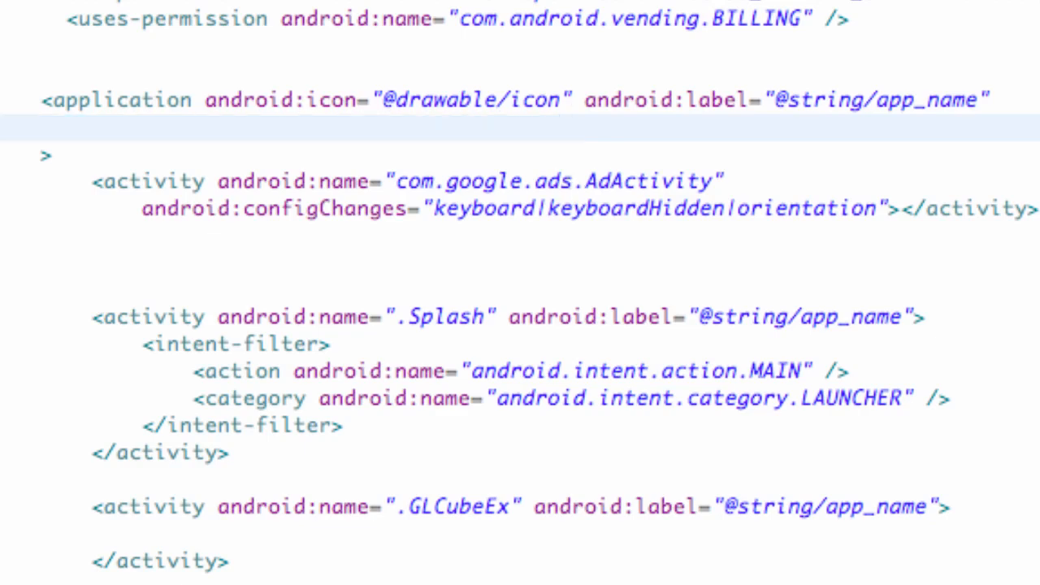
pyautogui.press('BackSpace')
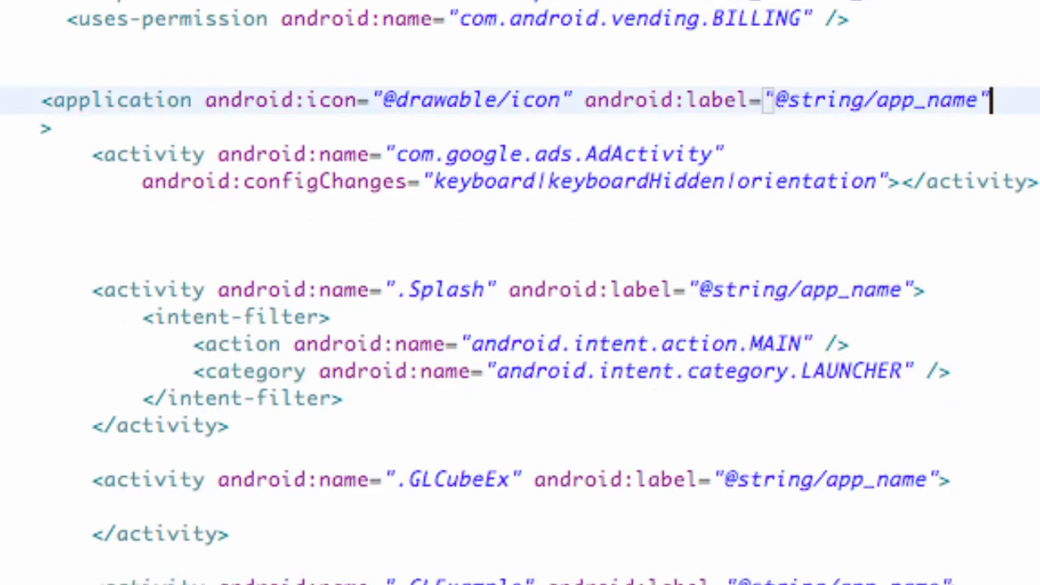
pyautogui.scroll(-5, 367, 406)
pyautogui.scroll(-5, 367, 406)
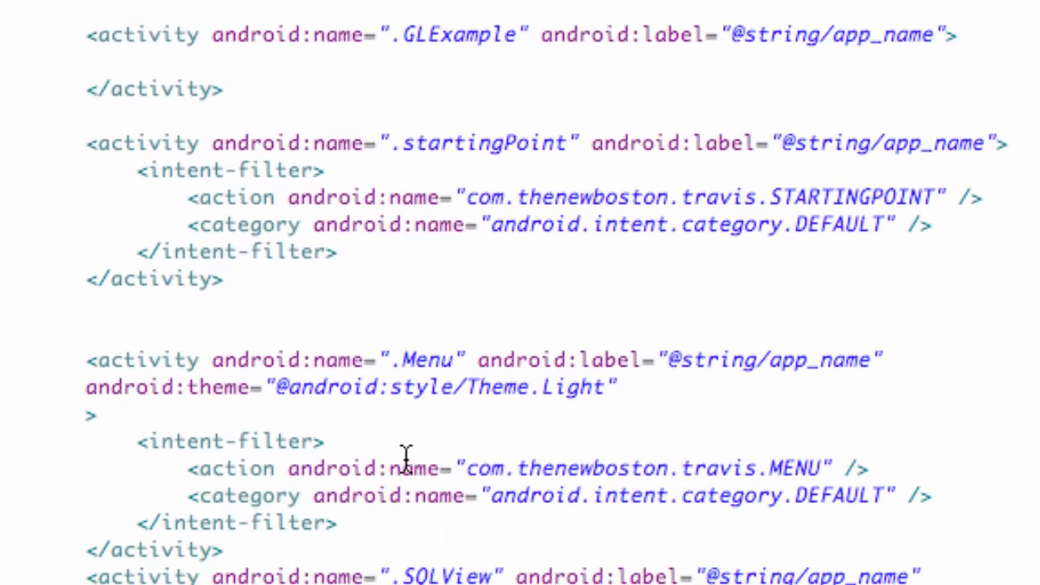
# Copy the Menu theme attribute and paste it into a new line inside the startingPoint tag
pyautogui.moveTo(619, 339); pyautogui.dragTo(86, 339)
pyautogui.hotkey('ctrl', 'c')
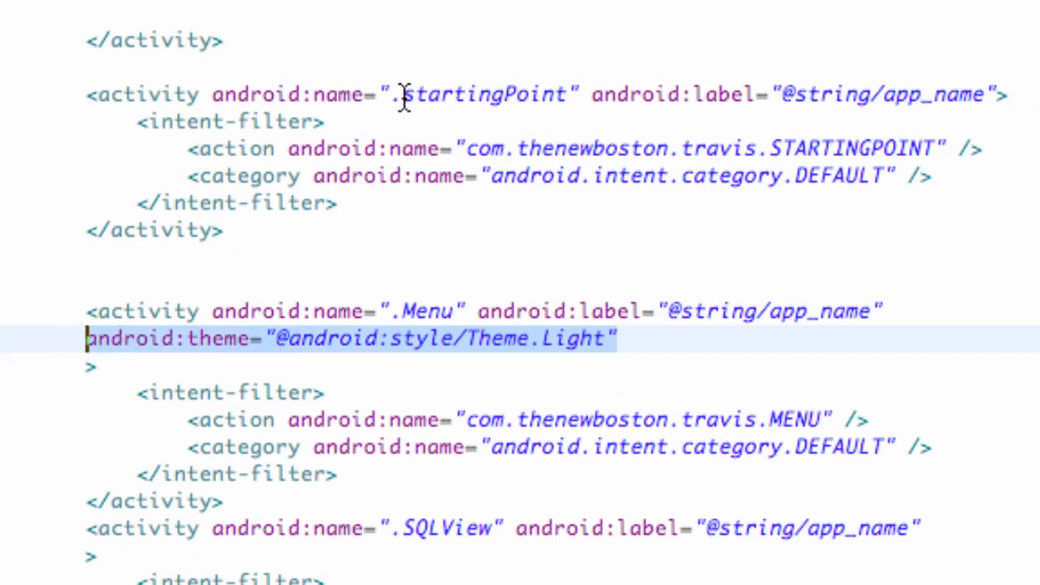
pyautogui.click(995, 94)
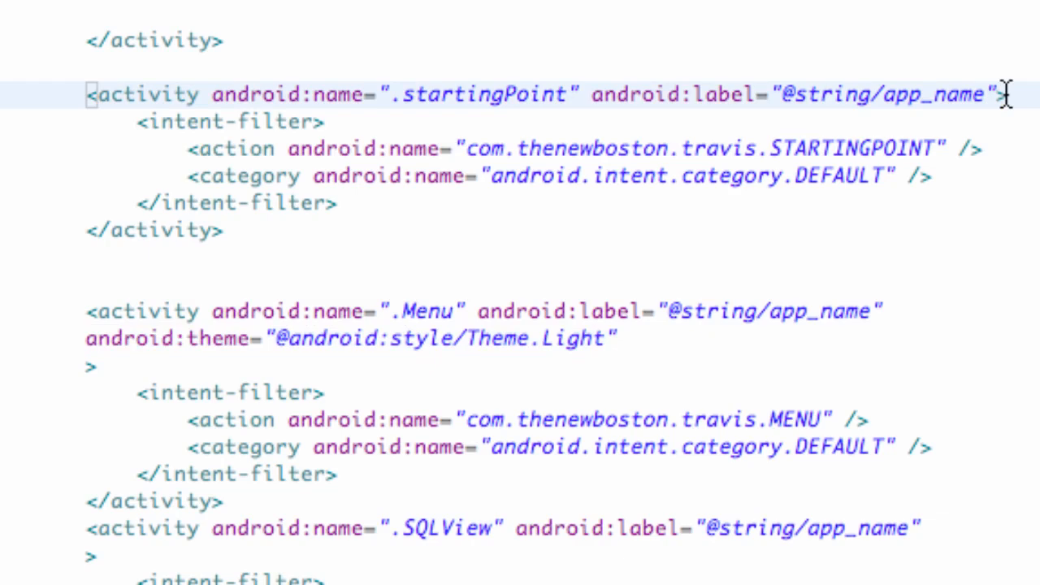
pyautogui.press('Return')
pyautogui.press('Return')
pyautogui.click(632, 122)
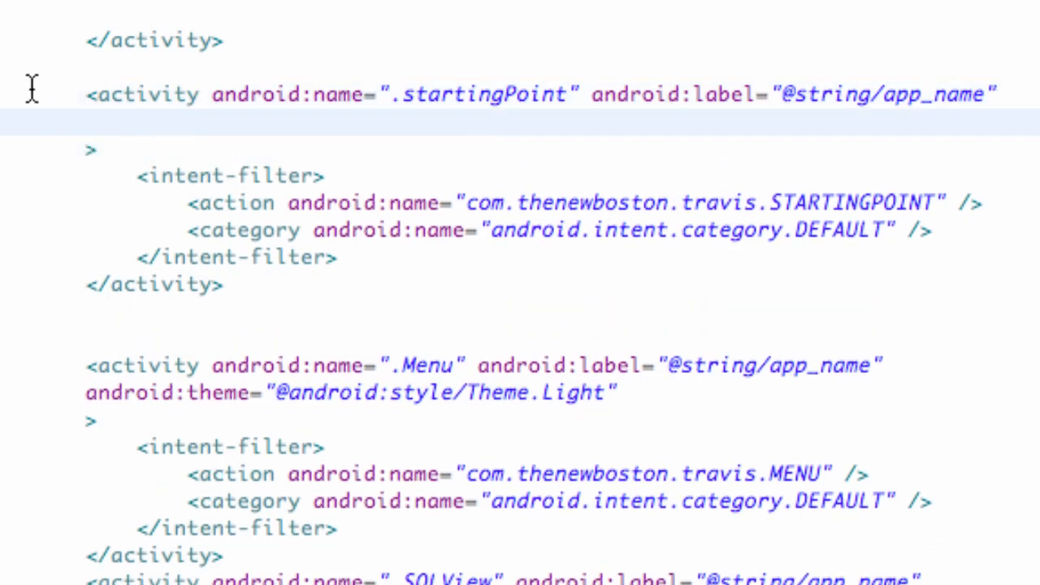
pyautogui.hotkey('ctrl', 'v')
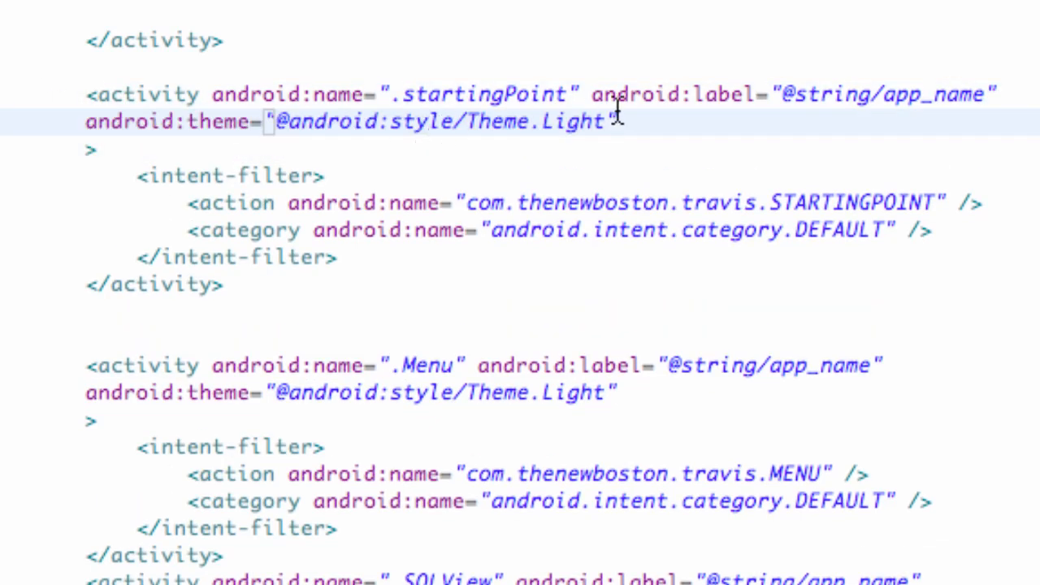
# Replace Light with Translucent in startingPoint's theme, then select Translucent for the next replacement
pyautogui.moveTo(607, 122); pyautogui.dragTo(542, 123)
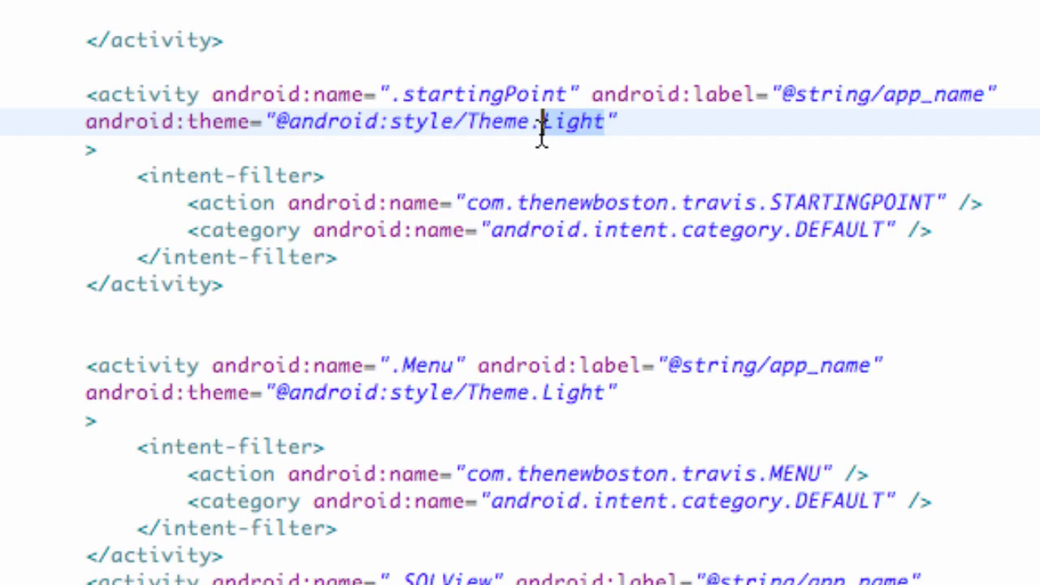
pyautogui.write('Tran')
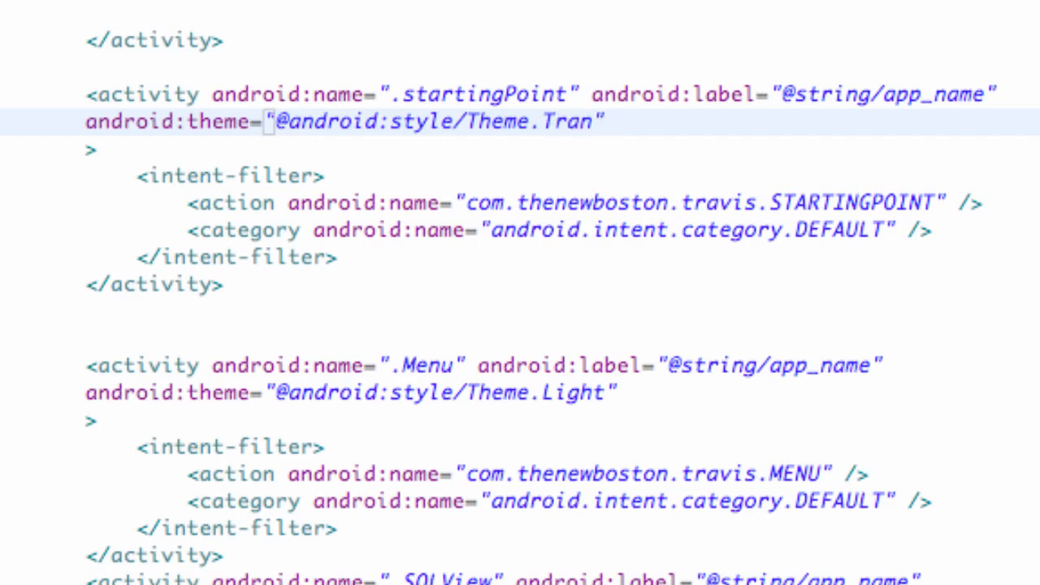
pyautogui.write('sl')
pyautogui.write('ucent')
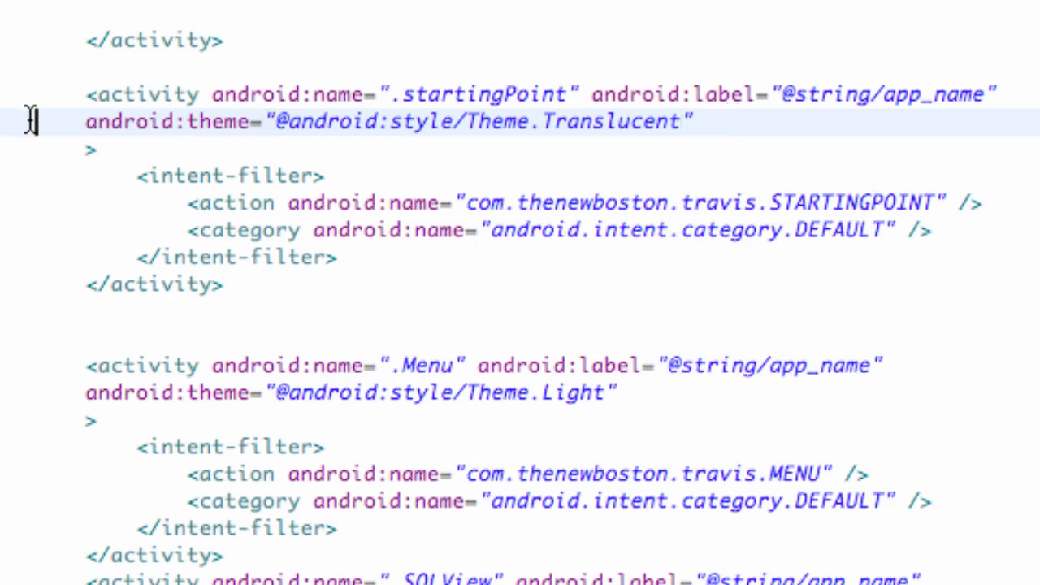
pyautogui.moveTo(24, 121); pyautogui.dragTo(603, 146)
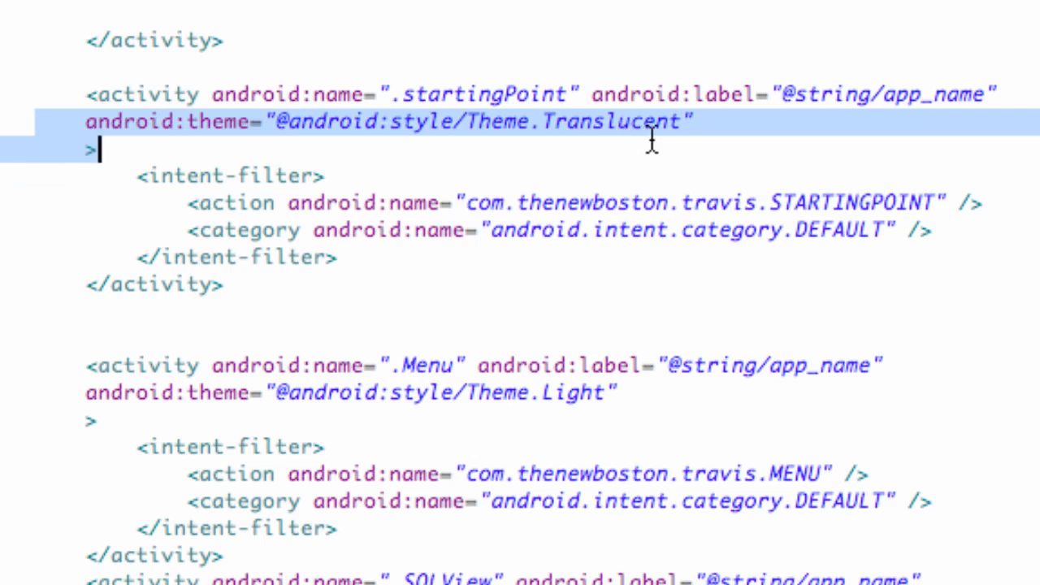
pyautogui.click(693, 124)
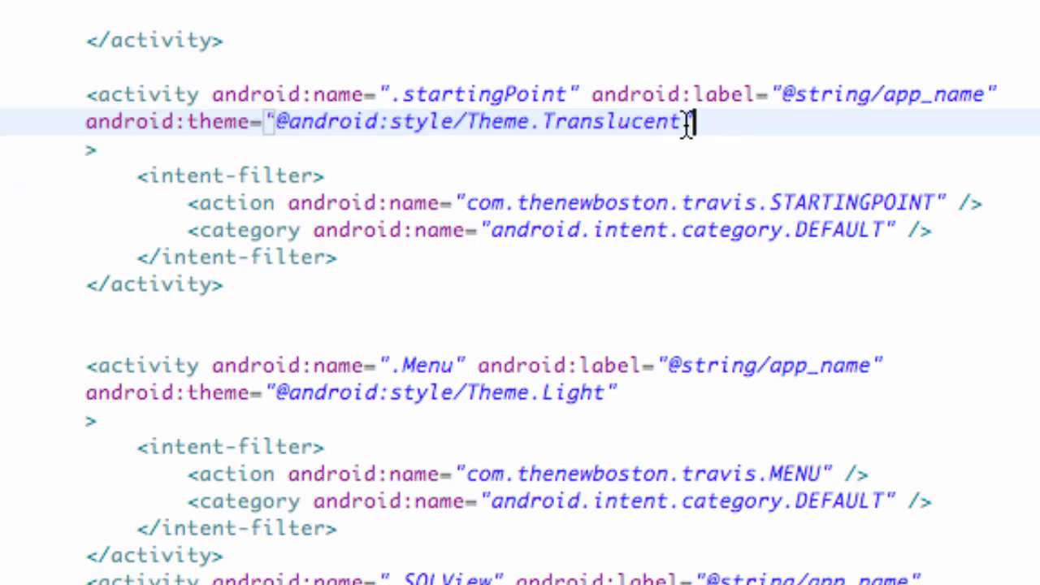
pyautogui.moveTo(682, 121); pyautogui.dragTo(543, 122)
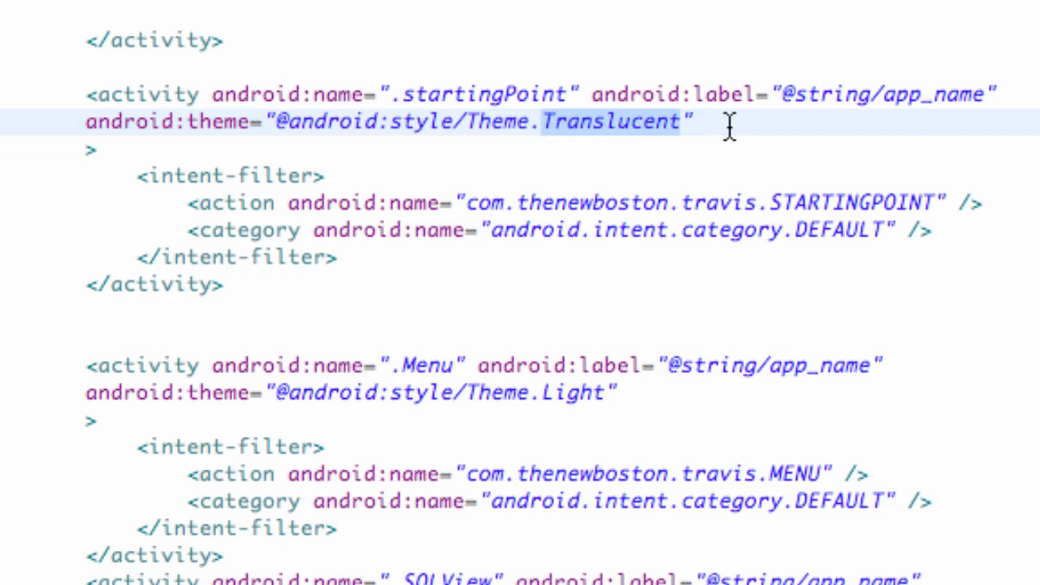
pyautogui.write('Black')
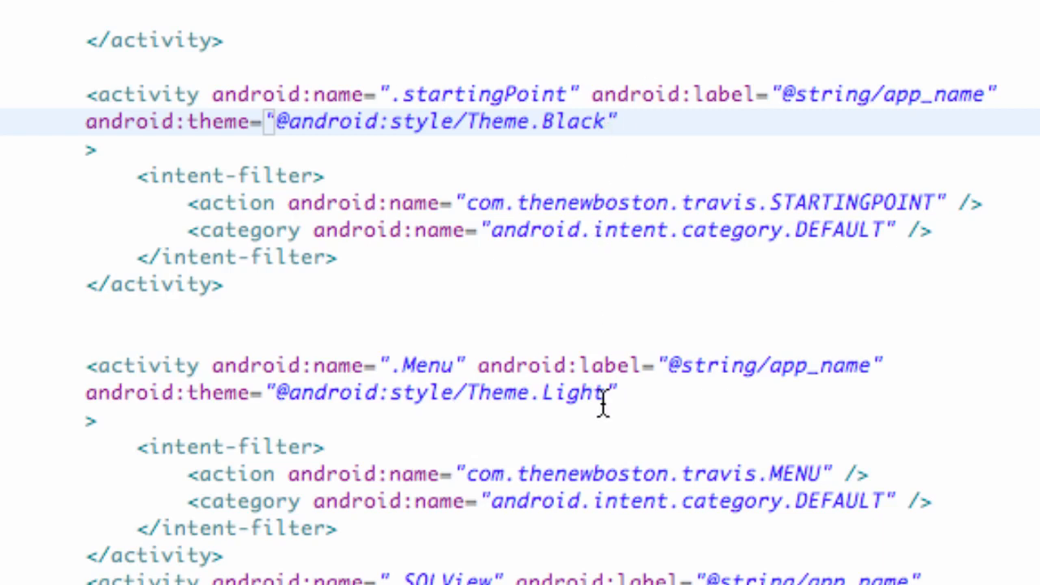
# Delete the Theme.Light attribute line from the Menu activity tag
pyautogui.moveTo(646, 396); pyautogui.dragTo(16, 401)
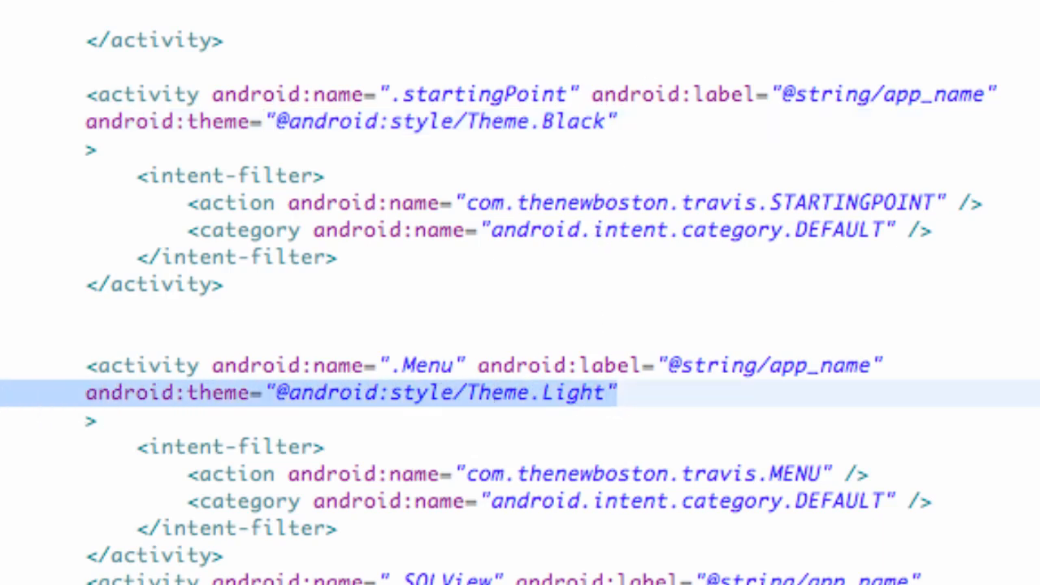
pyautogui.press('BackSpace')
pyautogui.press('BackSpace')
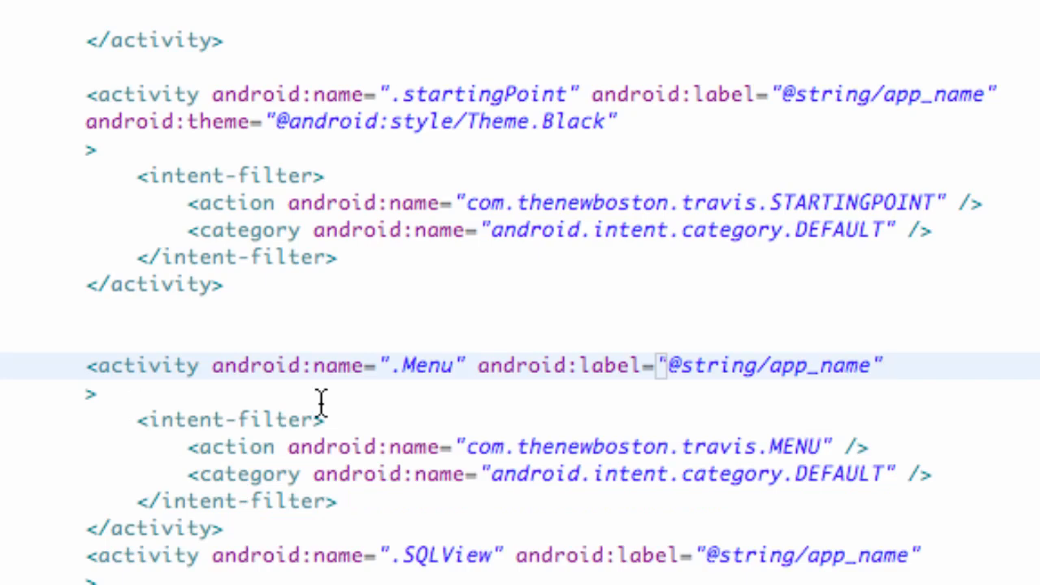